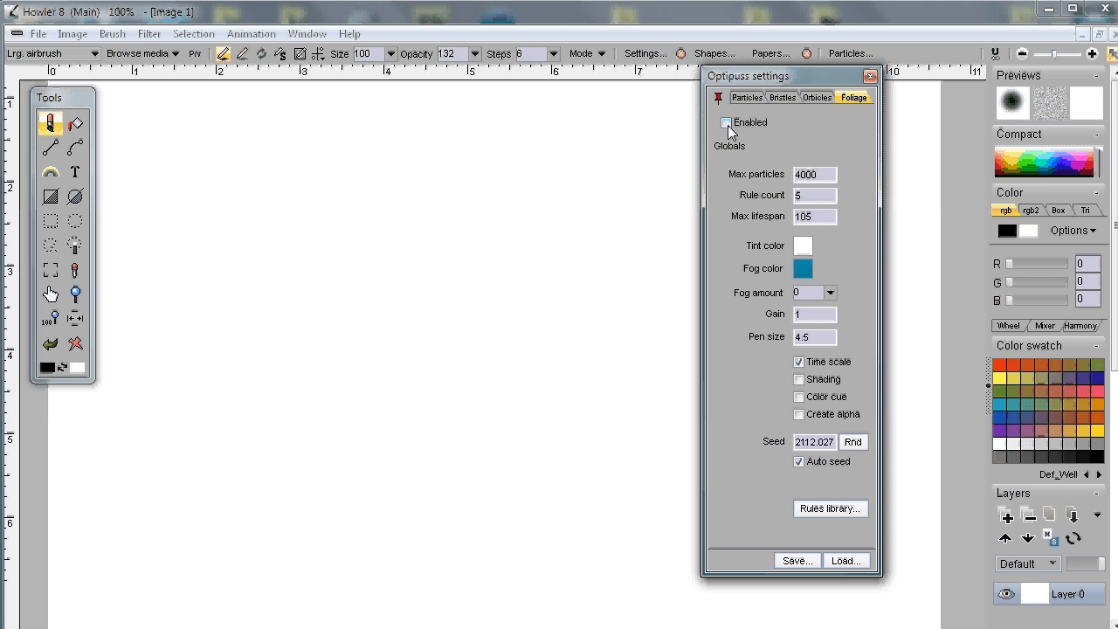
# Step: Enable foliage painting with Create alpha, grow a plant on the lower part of the canvas and use the selected plant as a brush
pyautogui.click(727, 123)
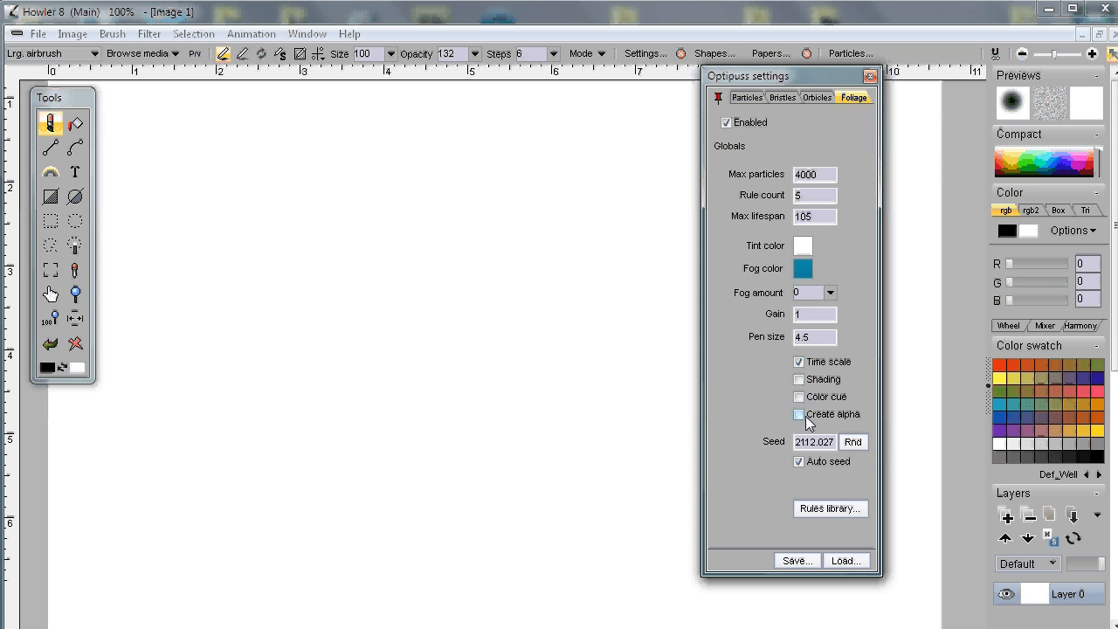
pyautogui.click(238, 547)
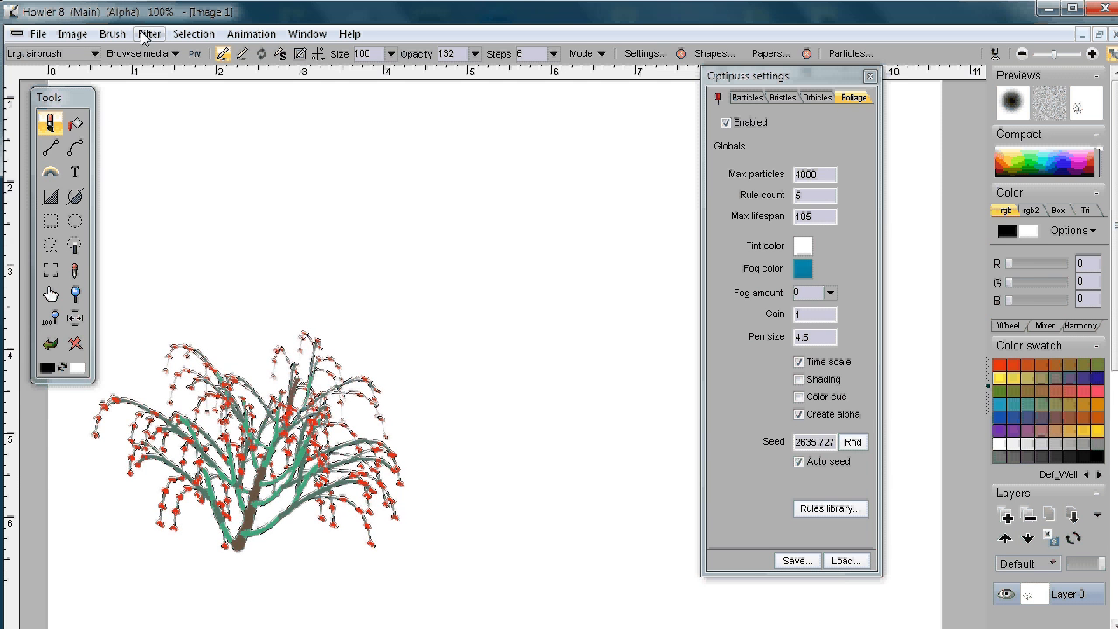
pyautogui.click(112, 34)
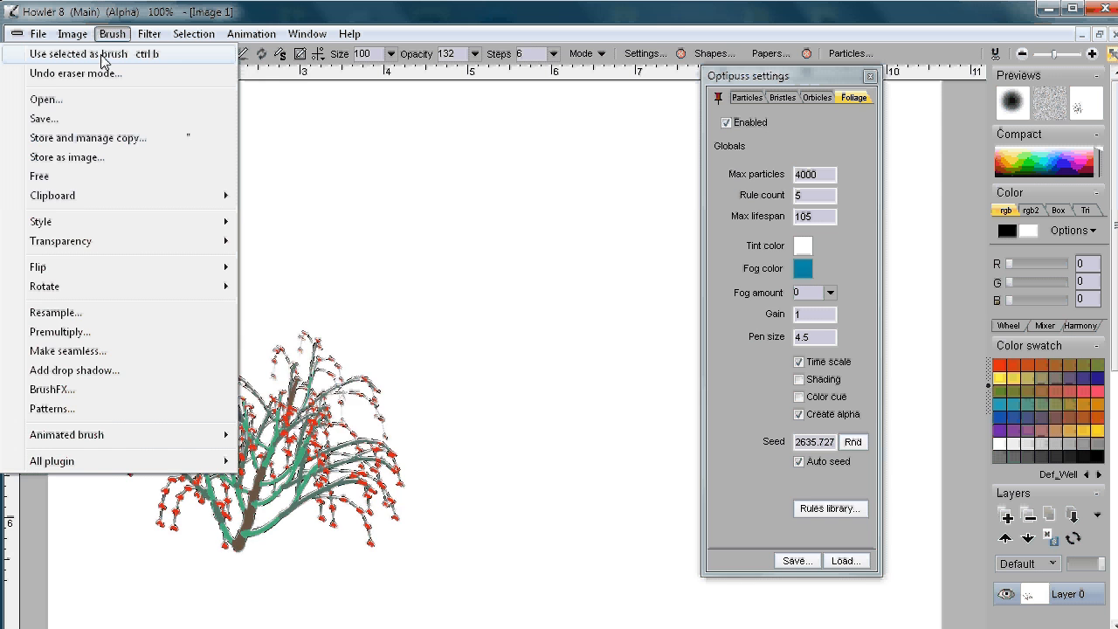
pyautogui.click(100, 53)
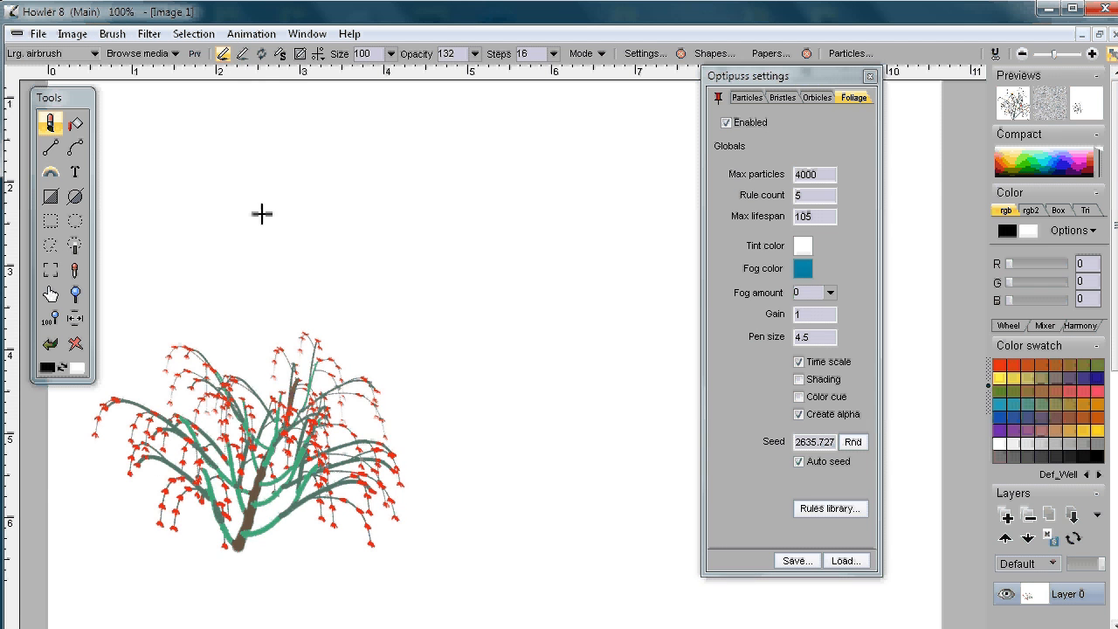
# Step: Prepare the plant brush for stamping: turn on its preview, disable foliage painting and set the opacity to 255
pyautogui.click(194, 53)
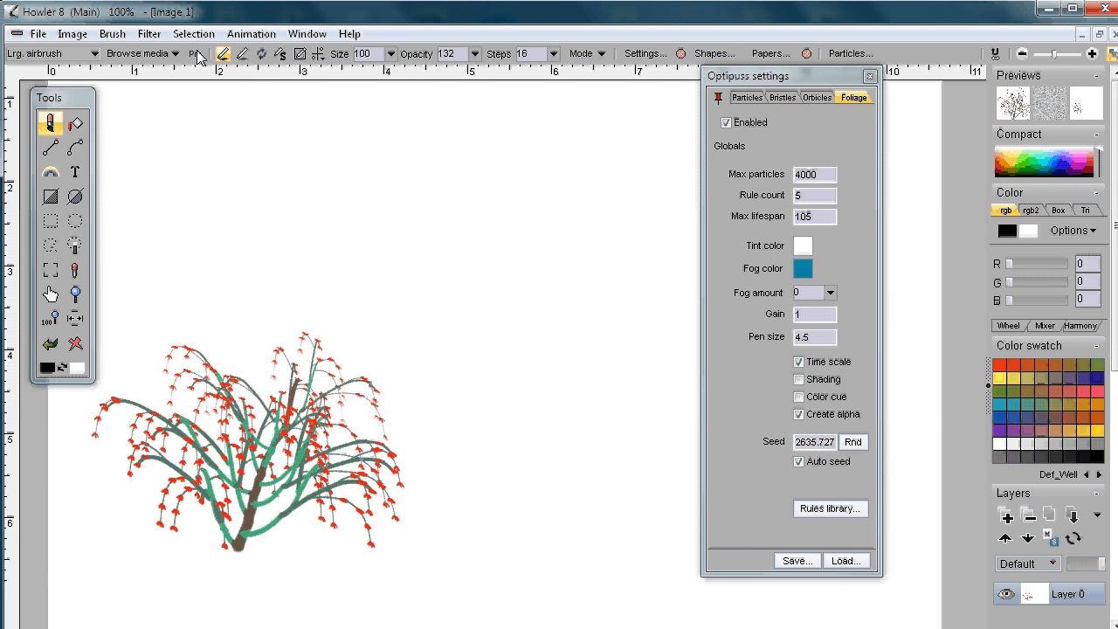
pyautogui.click(750, 123)
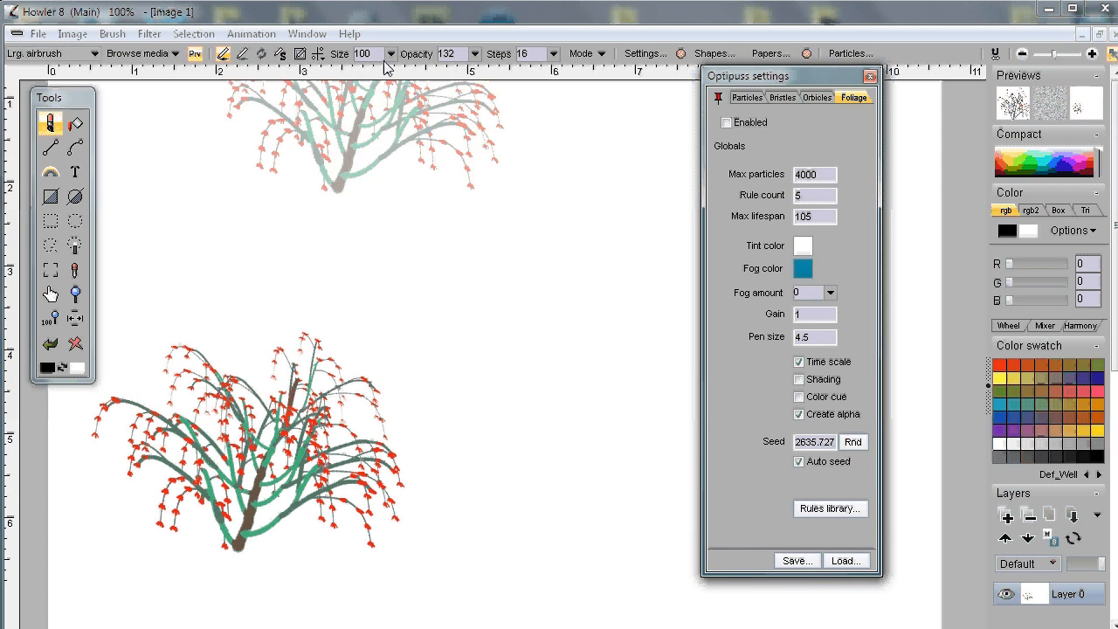
pyautogui.moveTo(425, 77); pyautogui.dragTo(476, 78)
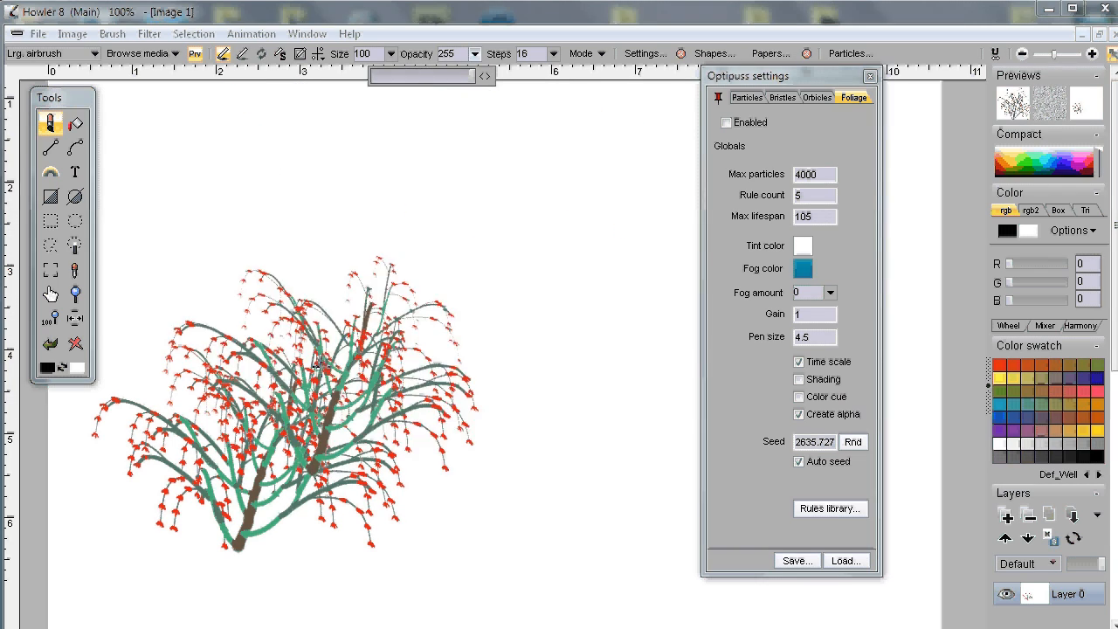
# Step: Stamp overlapping copies of the plant brush across the canvas
pyautogui.click(349, 250)
pyautogui.click(473, 284)
pyautogui.click(315, 436)
pyautogui.click(269, 460)
pyautogui.click(468, 482)
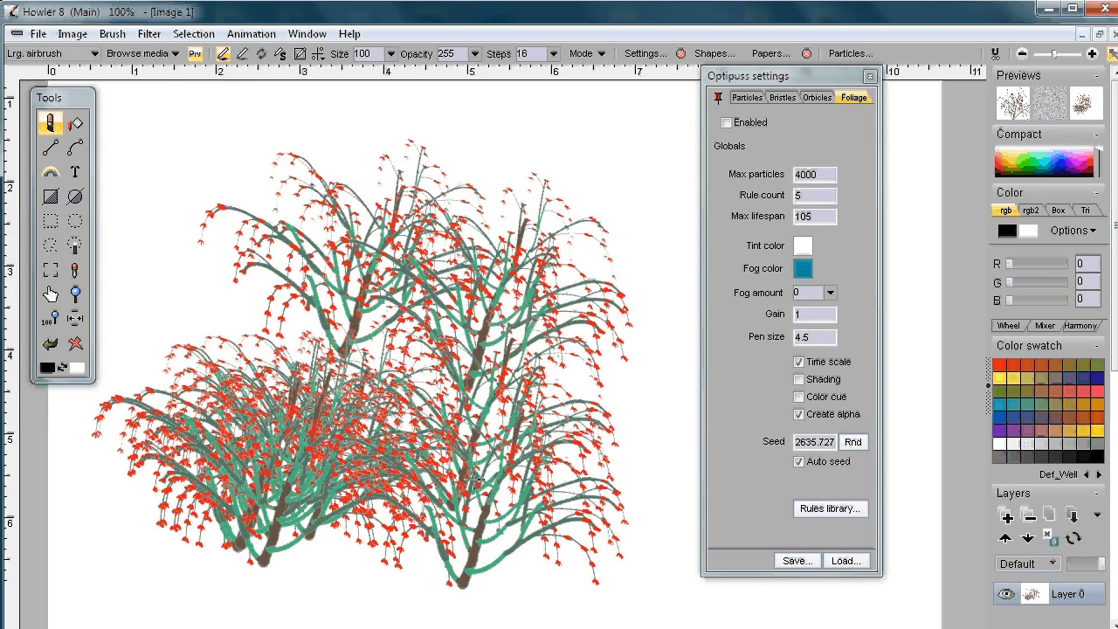
pyautogui.click(538, 237)
pyautogui.click(203, 204)
pyautogui.click(368, 174)
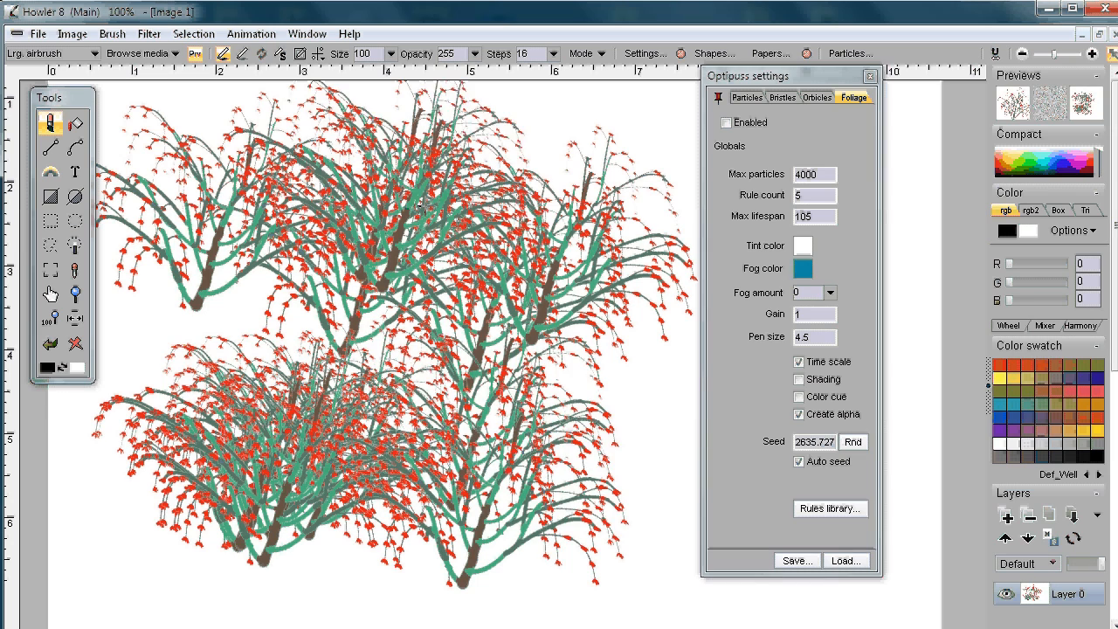
pyautogui.click(497, 380)
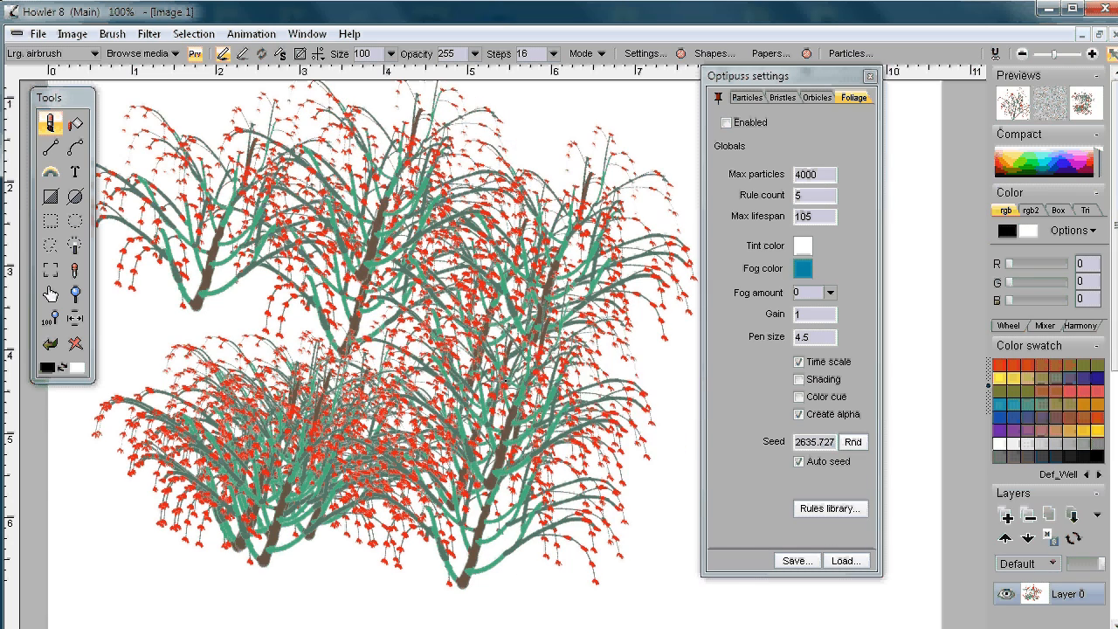
# Step: Clear the canvas, enable foliage painting again and paint a tall plant curving from the lower centre toward the upper right
pyautogui.click(77, 344)
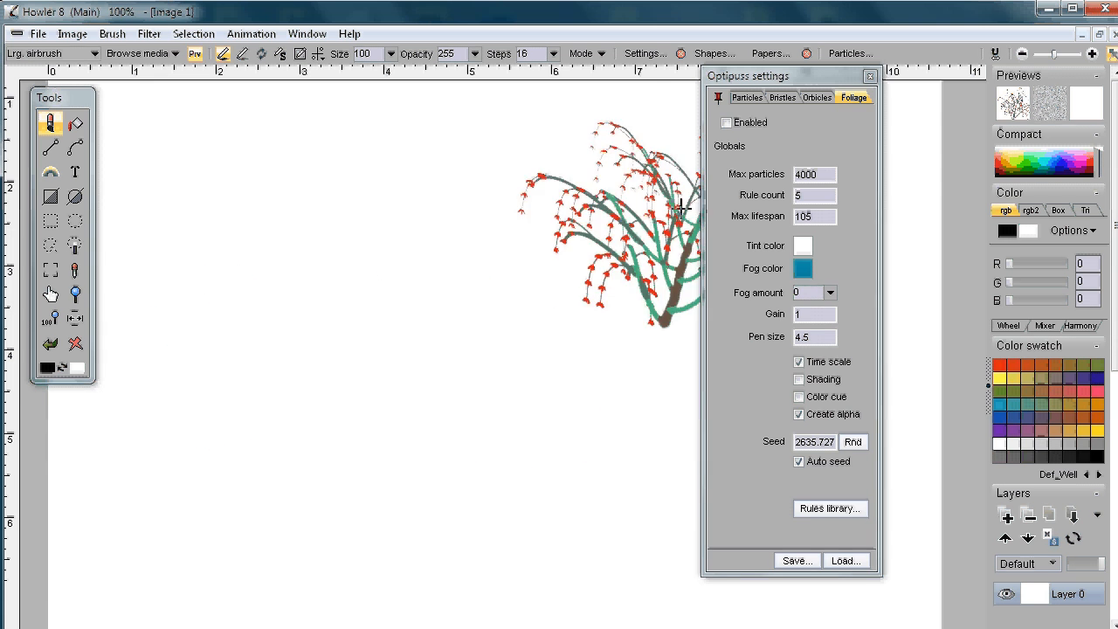
pyautogui.moveTo(757, 77); pyautogui.dragTo(857, 107)
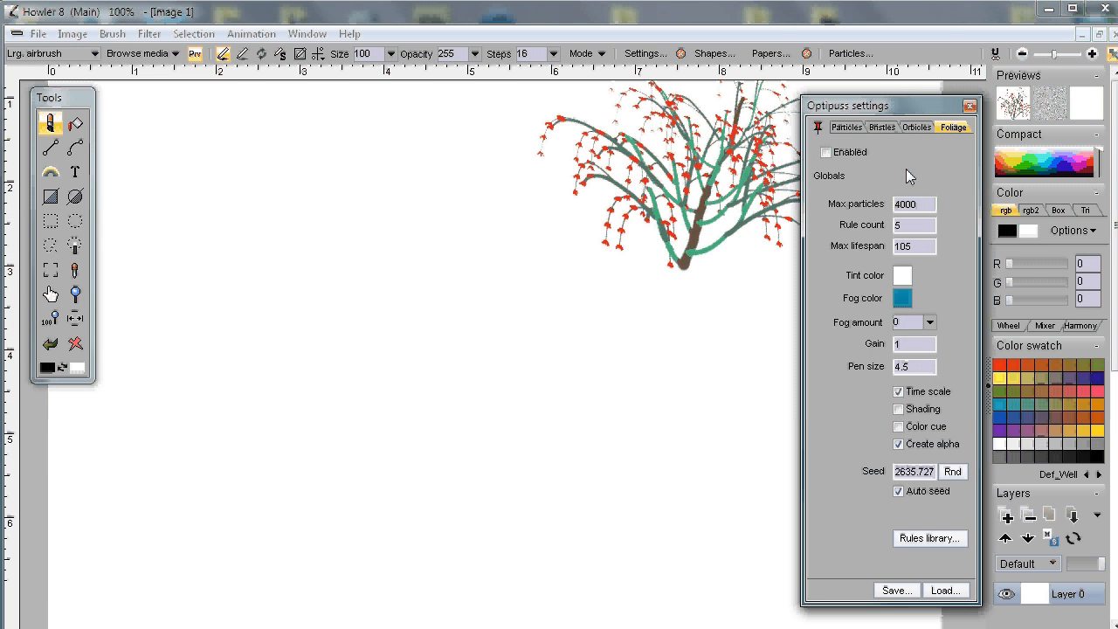
pyautogui.click(830, 153)
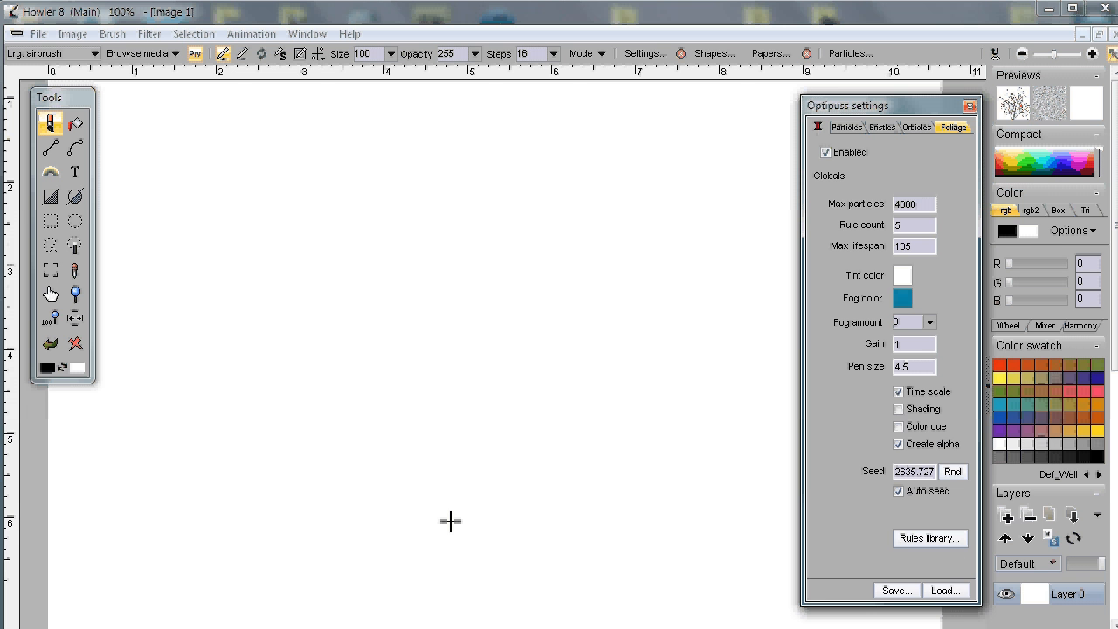
pyautogui.moveTo(446, 522)
pyautogui.mouseDown()
pyautogui.moveTo(391, 347)
pyautogui.moveTo(600, 142)
pyautogui.mouseUp()
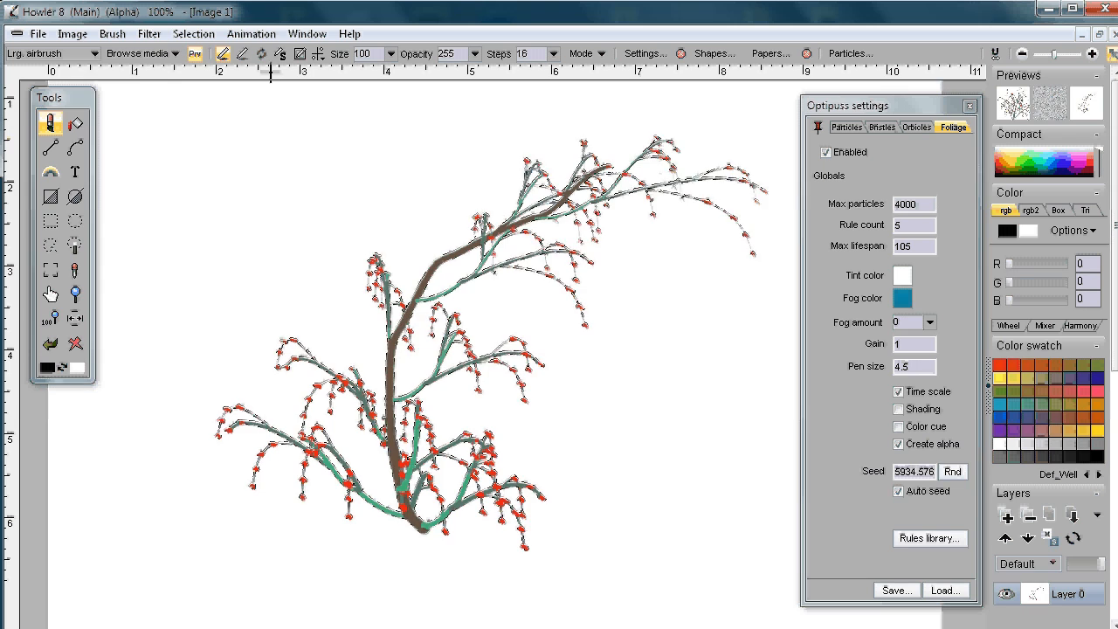
# Step: Store the curved plant's alpha in the alpha buffer and clear the current alpha selection
pyautogui.click(206, 33)
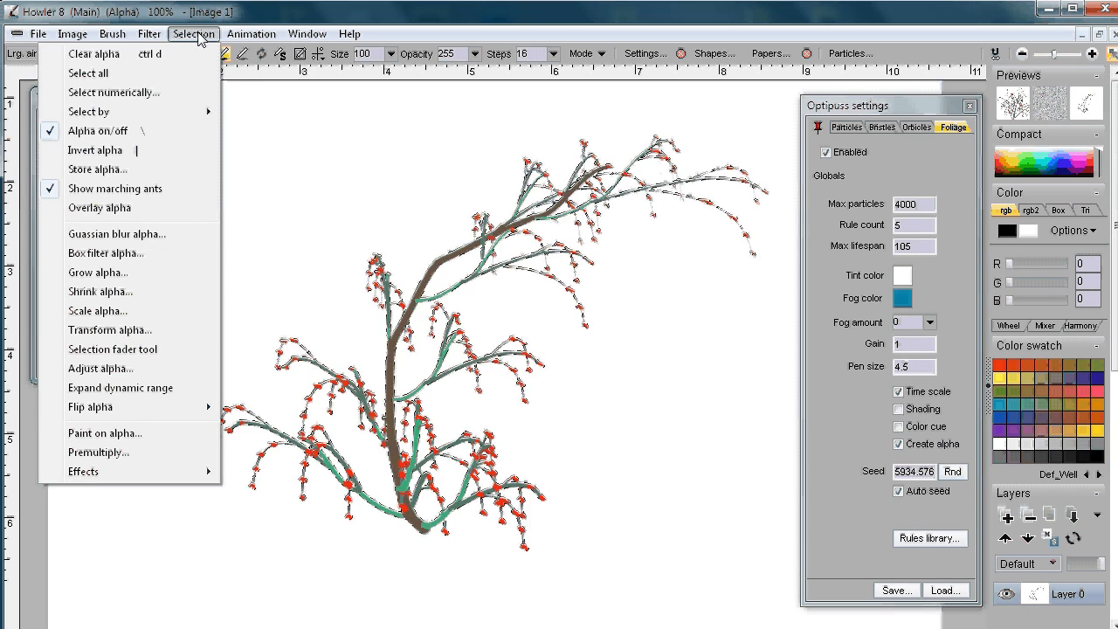
pyautogui.click(140, 169)
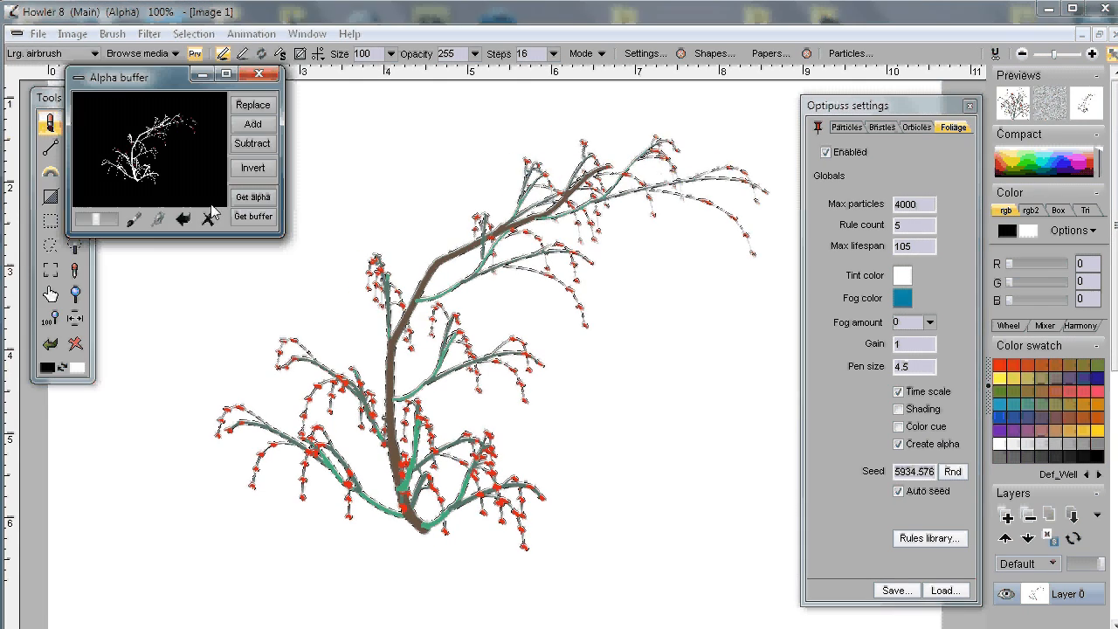
pyautogui.moveTo(150, 80); pyautogui.dragTo(111, 475)
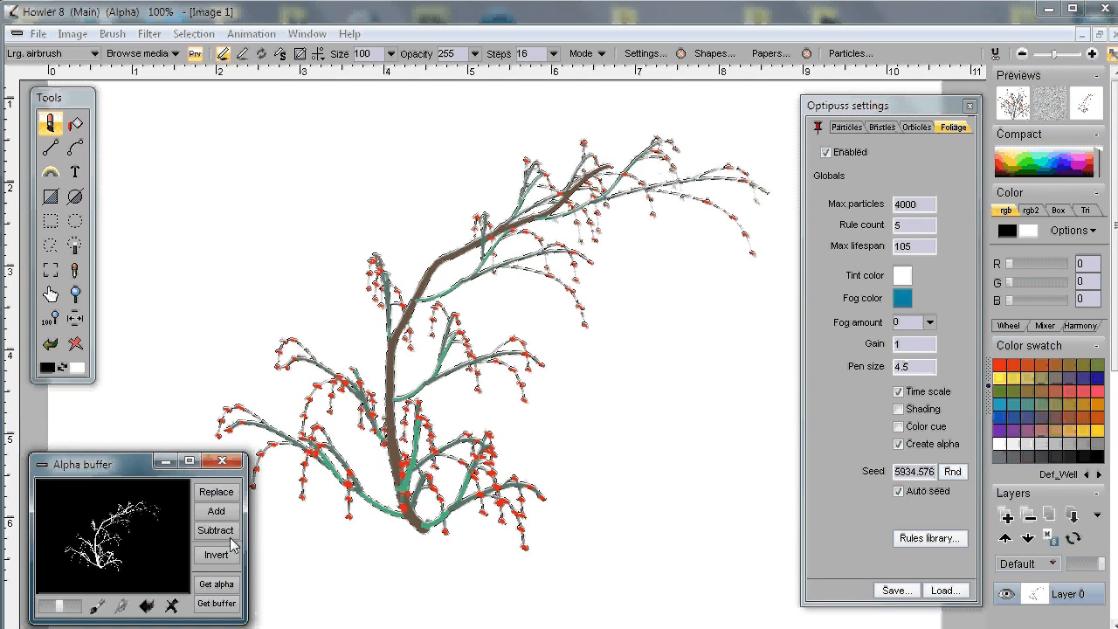
pyautogui.click(376, 12)
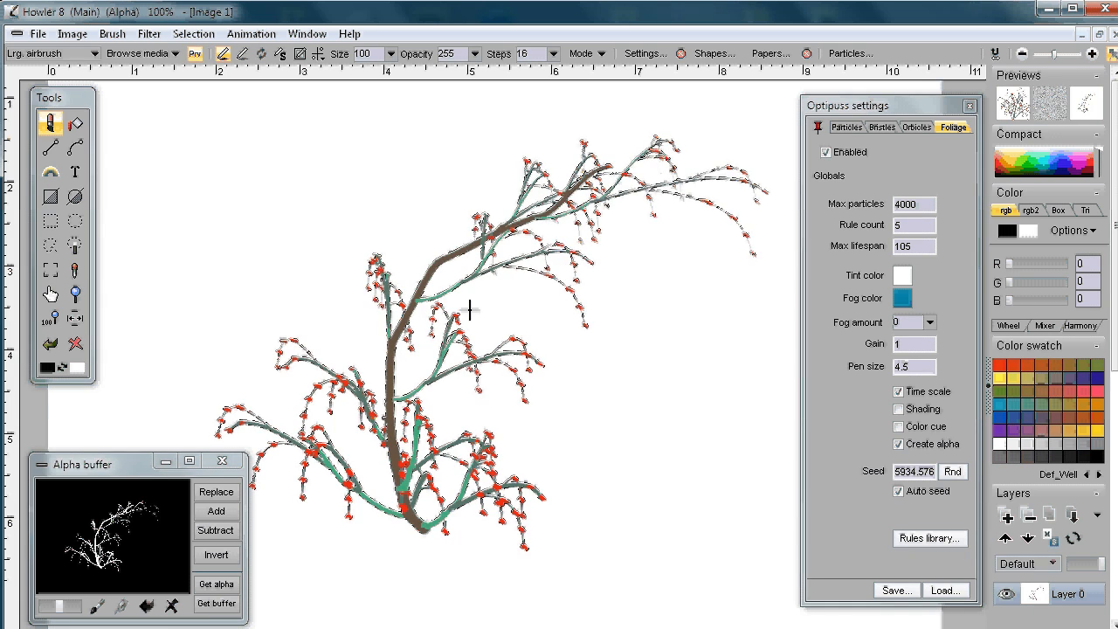
pyautogui.click(193, 33)
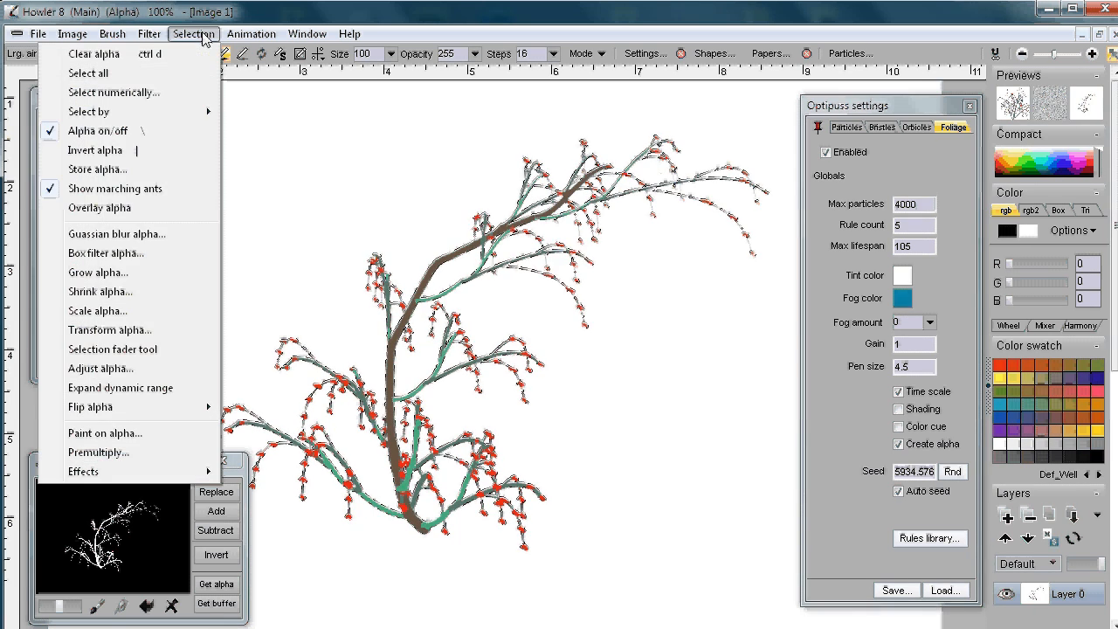
pyautogui.click(172, 55)
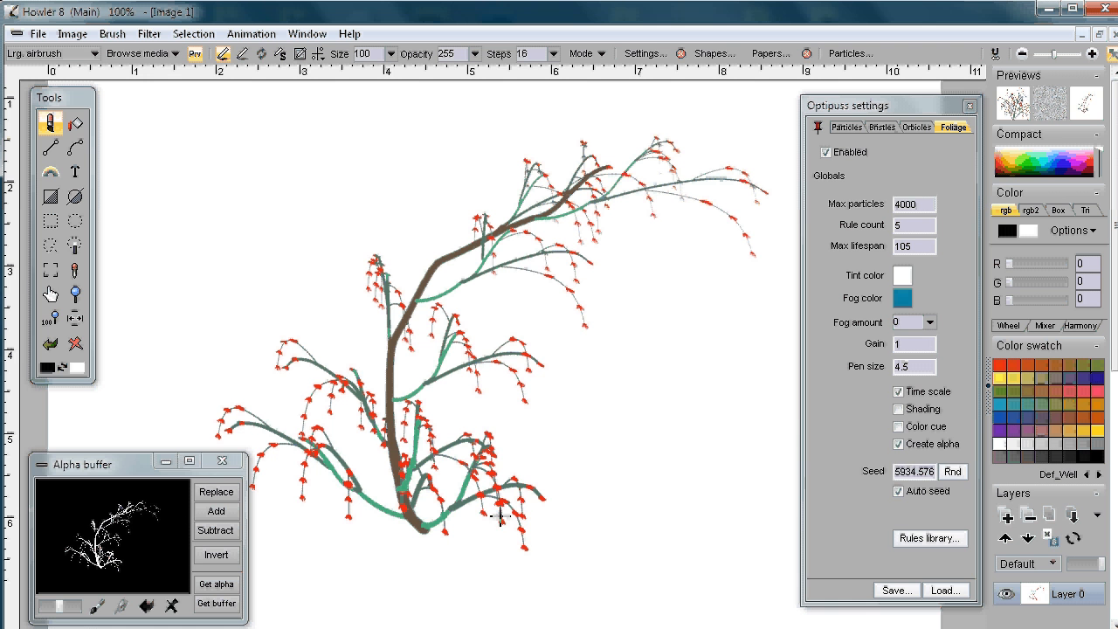
# Step: Paint a second plant spreading right from the base of the first and add the stored alpha to its selection
pyautogui.moveTo(501, 517); pyautogui.dragTo(620, 477)
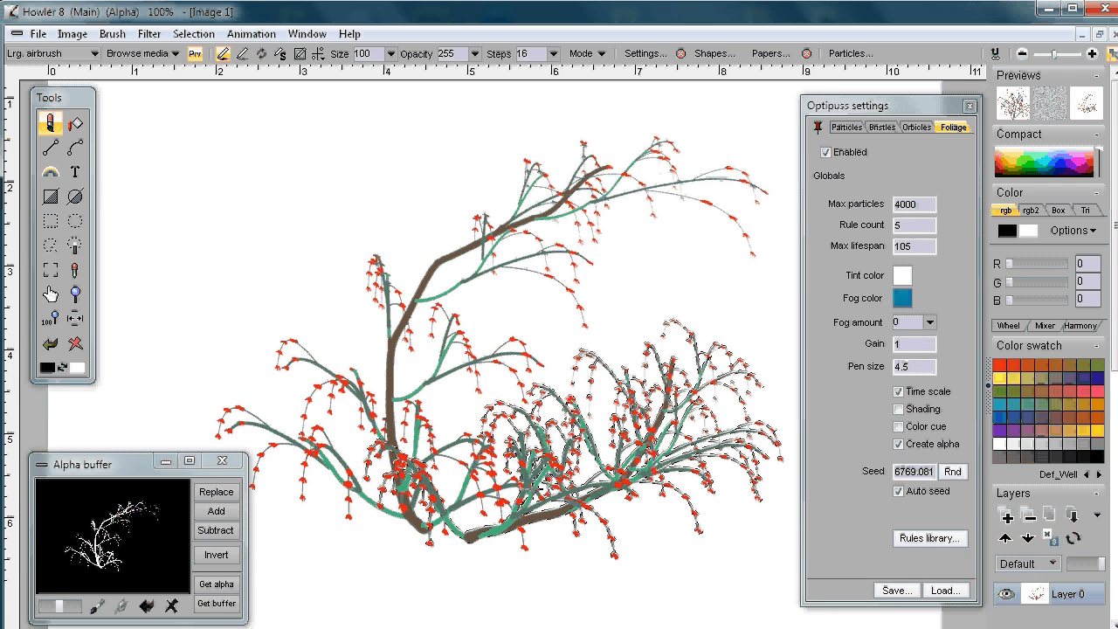
pyautogui.click(217, 515)
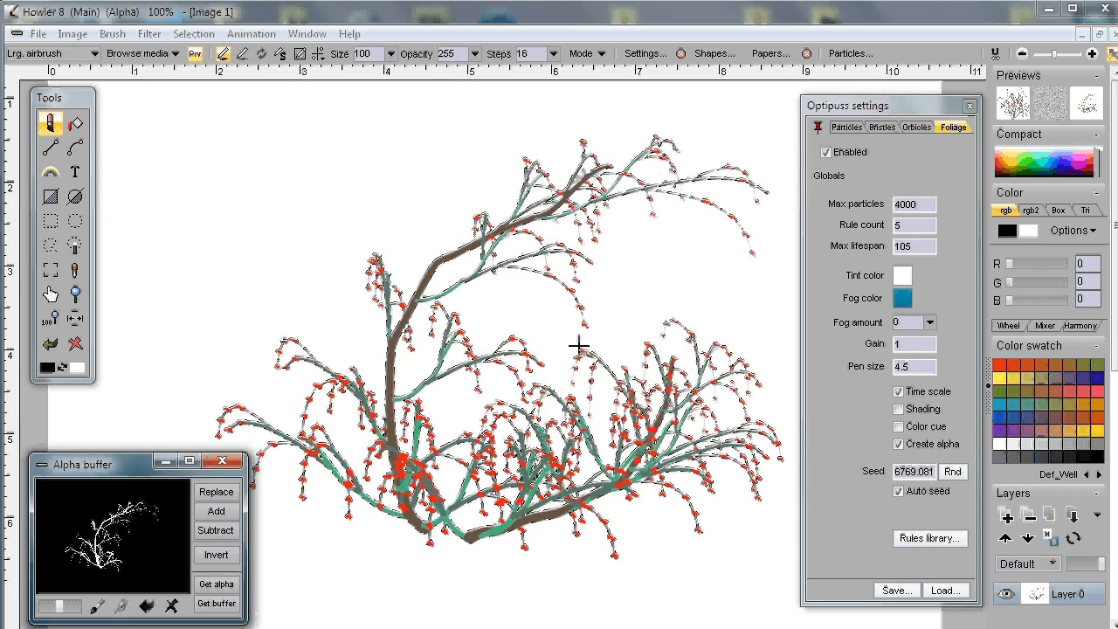
pyautogui.click(197, 34)
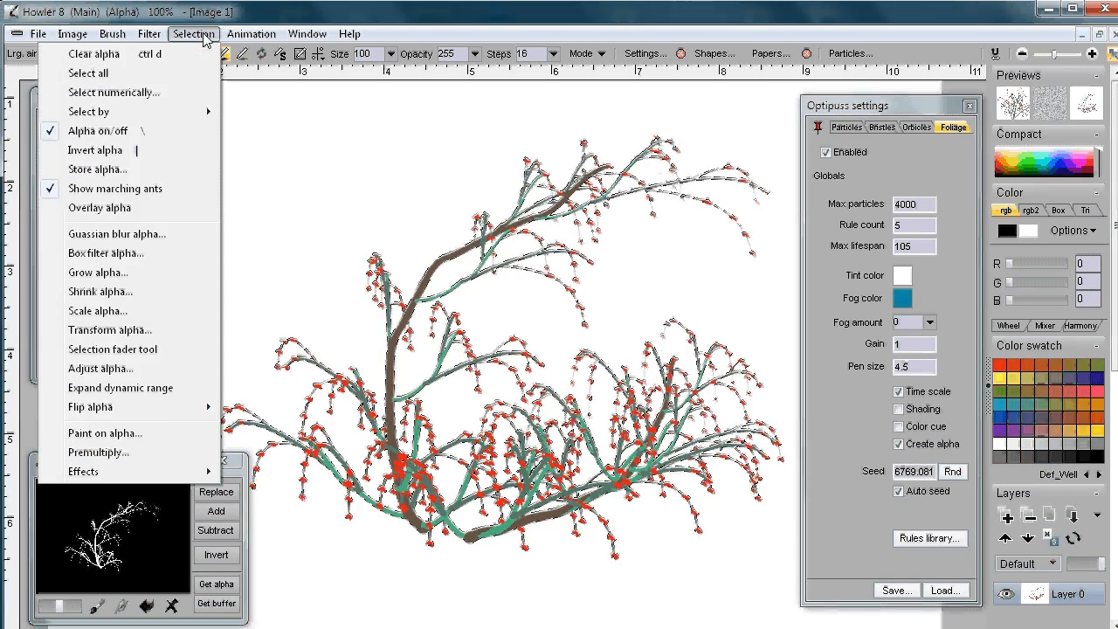
pyautogui.click(200, 8)
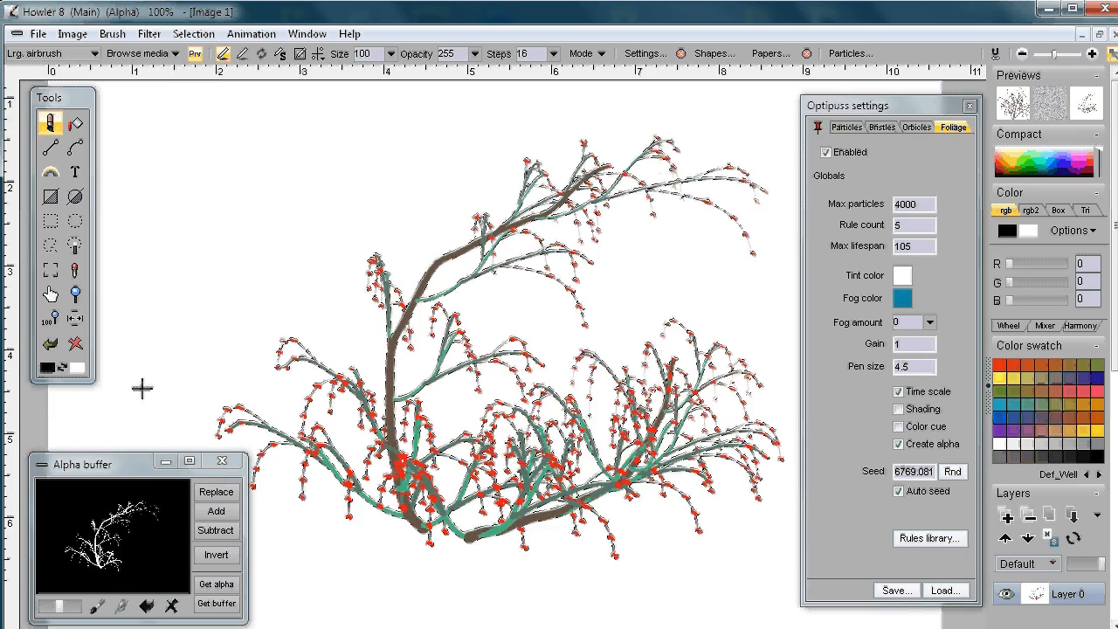
# Step: Update the alpha buffer with the combined selection of both plants, slightly enlarge the buffer window and clear the selection
pyautogui.click(220, 585)
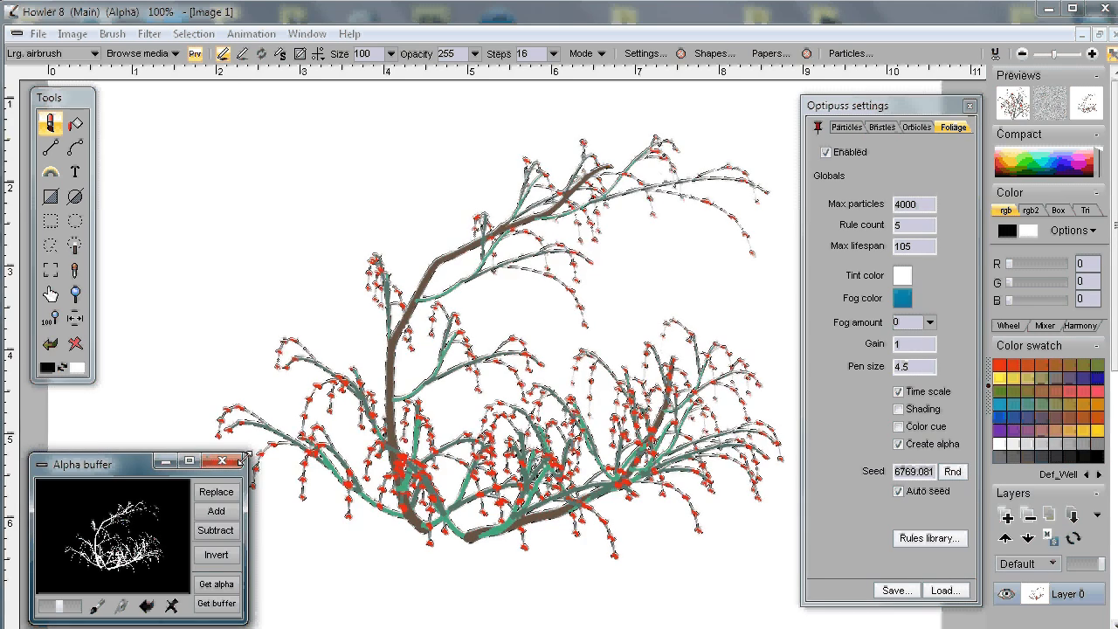
pyautogui.moveTo(248, 455)
pyautogui.mouseDown()
pyautogui.moveTo(370, 301)
pyautogui.moveTo(366, 479)
pyautogui.moveTo(257, 446)
pyautogui.mouseUp()
pyautogui.click(585, 16)
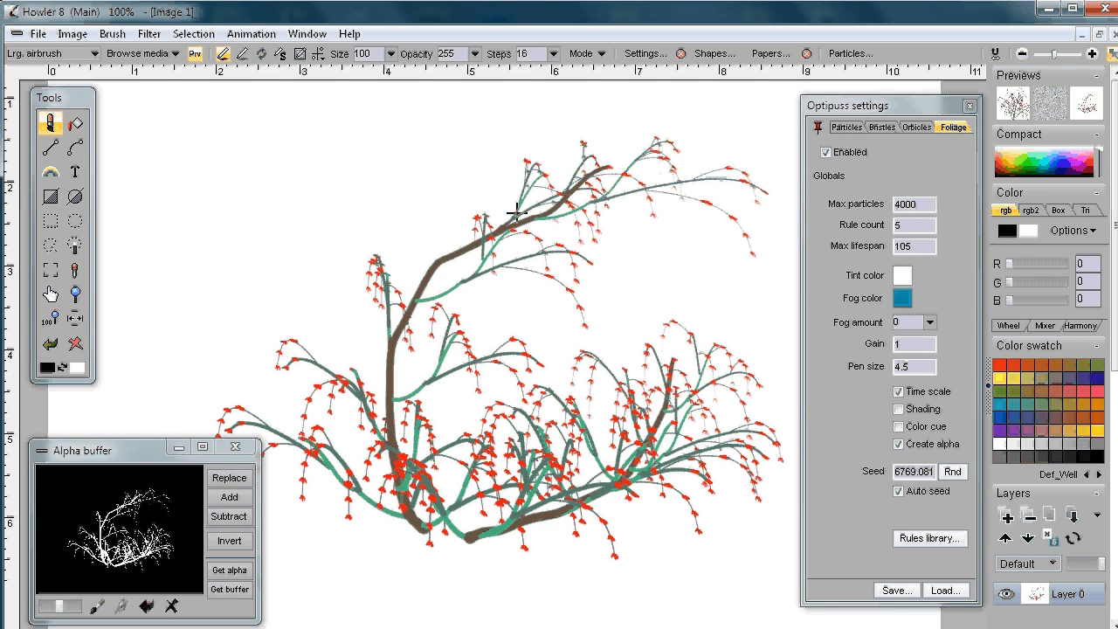
# Step: Load a Classic foliage preset and grow a large leafy tree over the two plants with Create alpha enabled
pyautogui.click(959, 592)
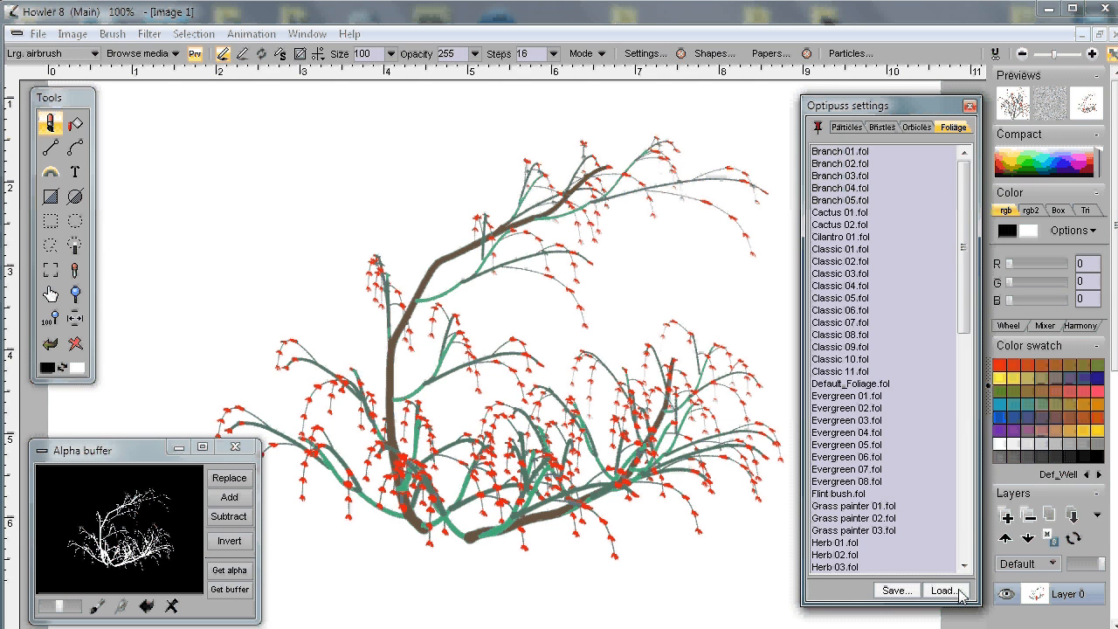
pyautogui.click(840, 340)
pyautogui.click(451, 531)
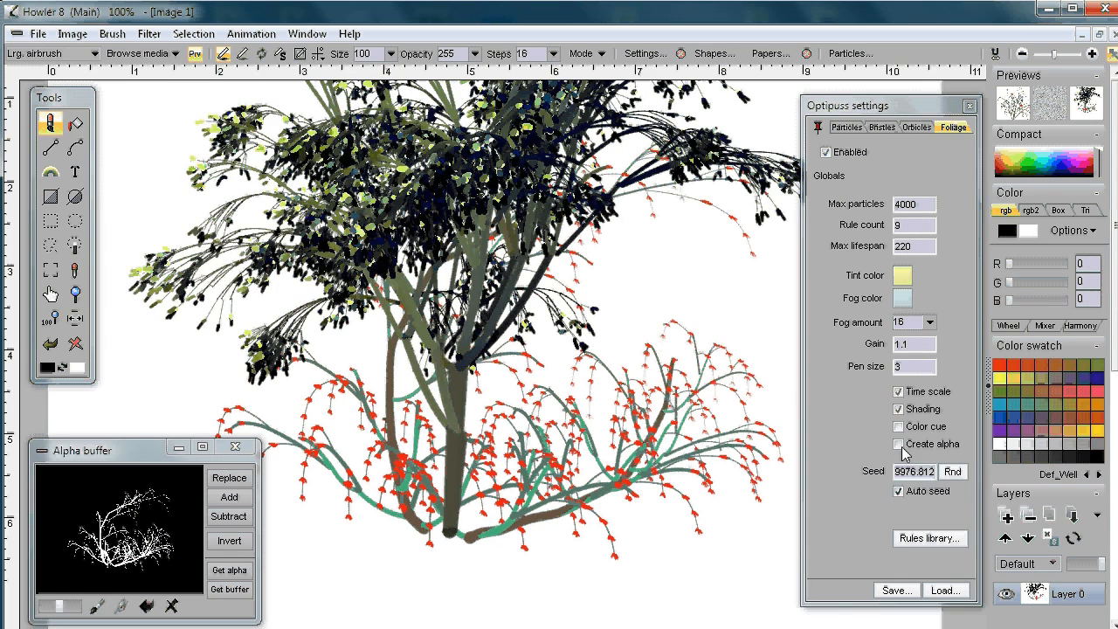
pyautogui.hotkey('ctrl', 'z')
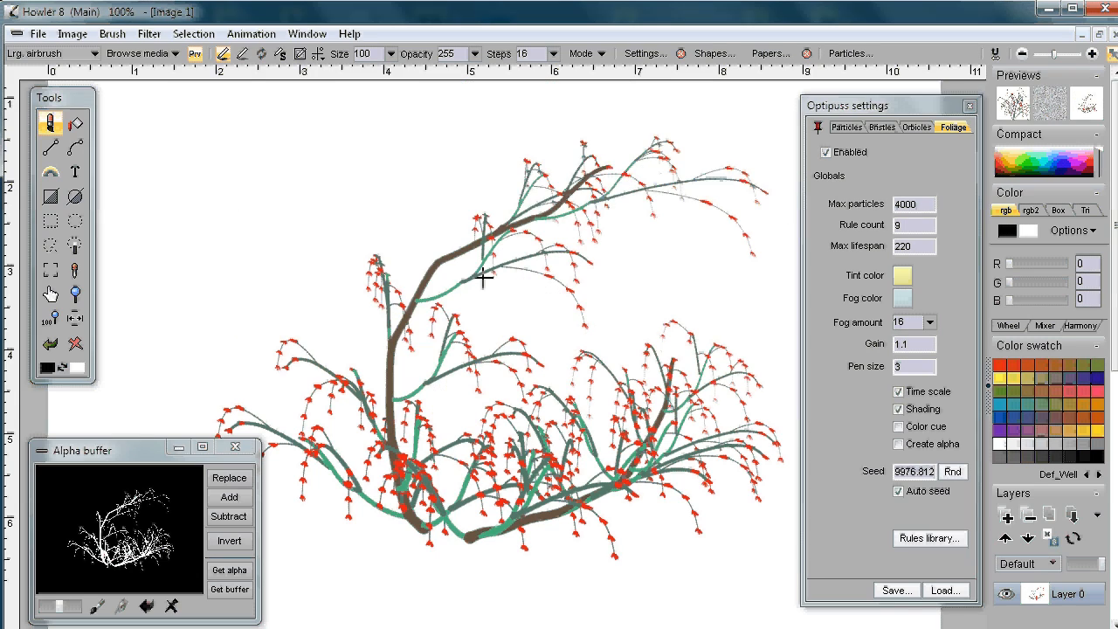
pyautogui.click(899, 444)
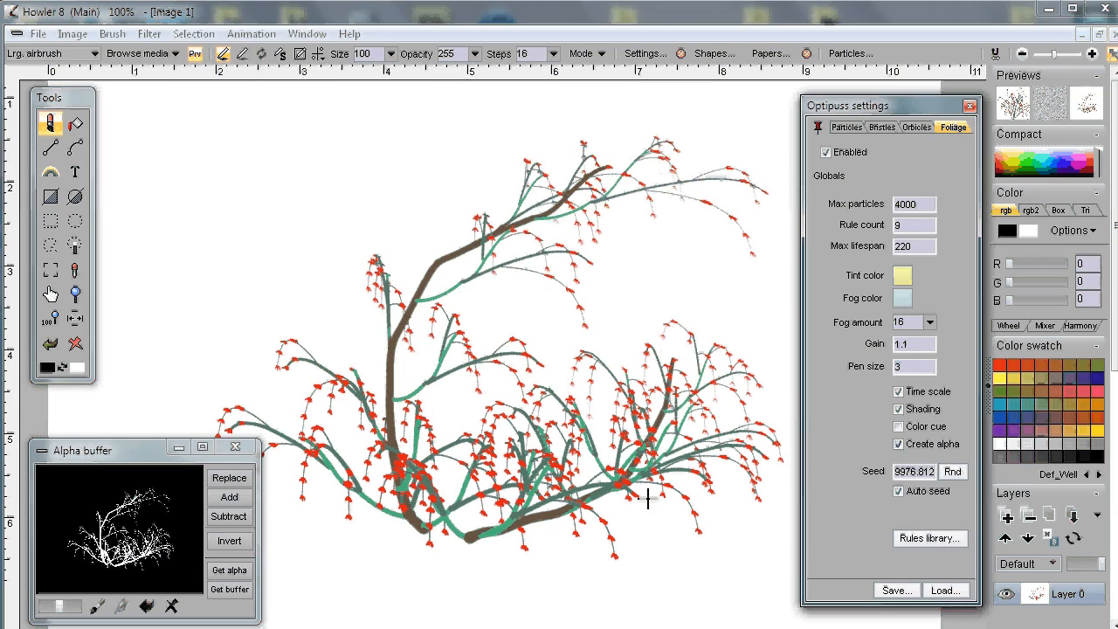
pyautogui.click(455, 545)
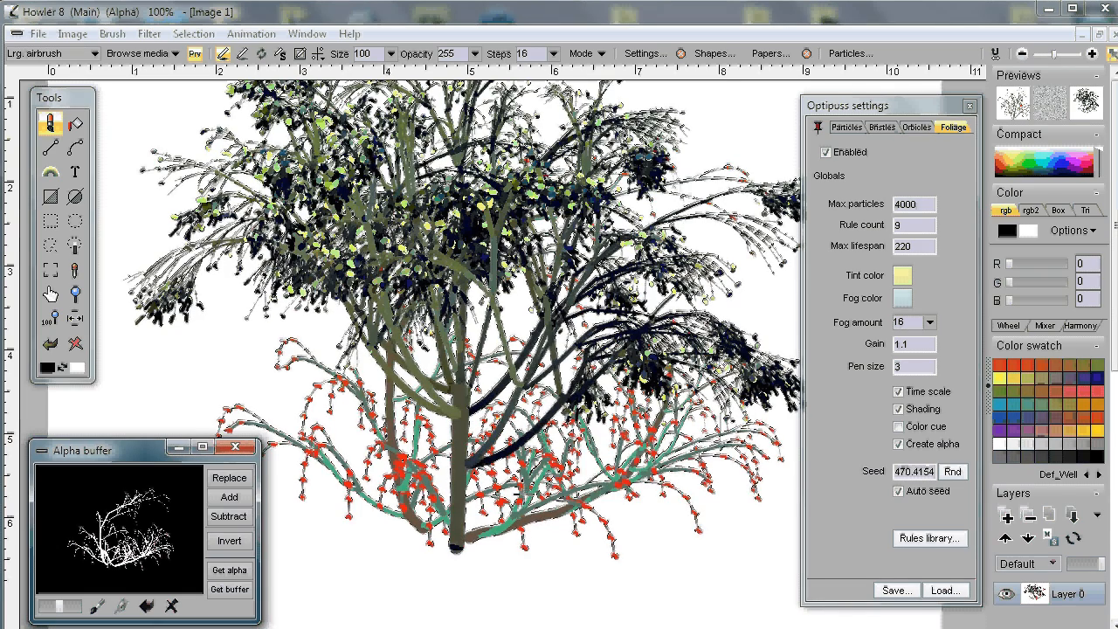
# Step: Store the combined alpha of the tree and both plants in the alpha buffer and clear the selection
pyautogui.click(231, 573)
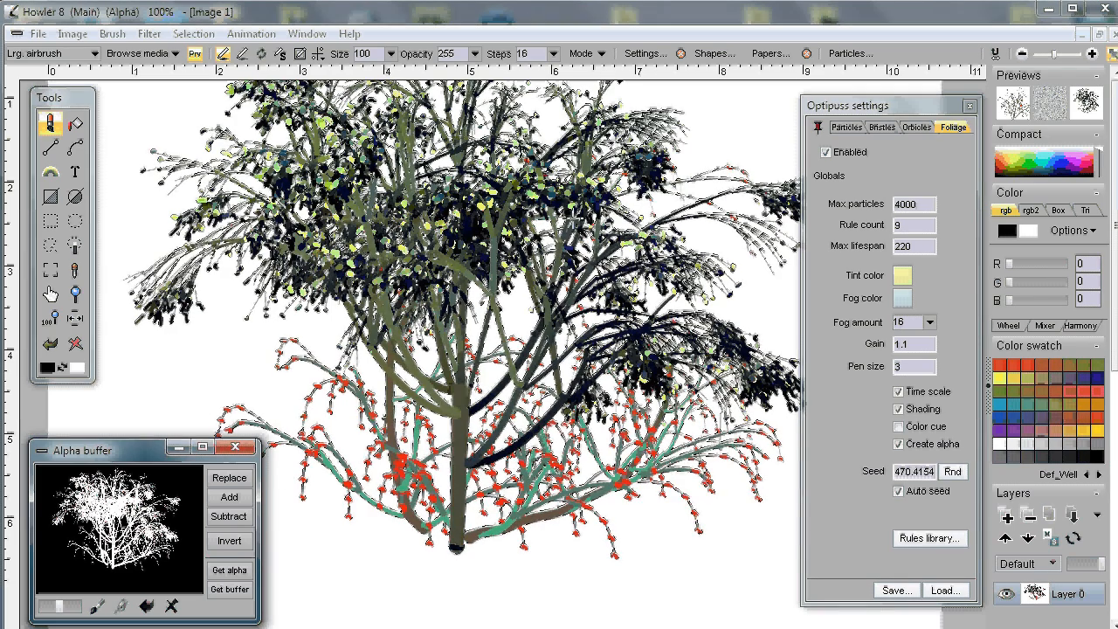
pyautogui.click(337, 17)
pyautogui.hotkey('ctrl', 'd')
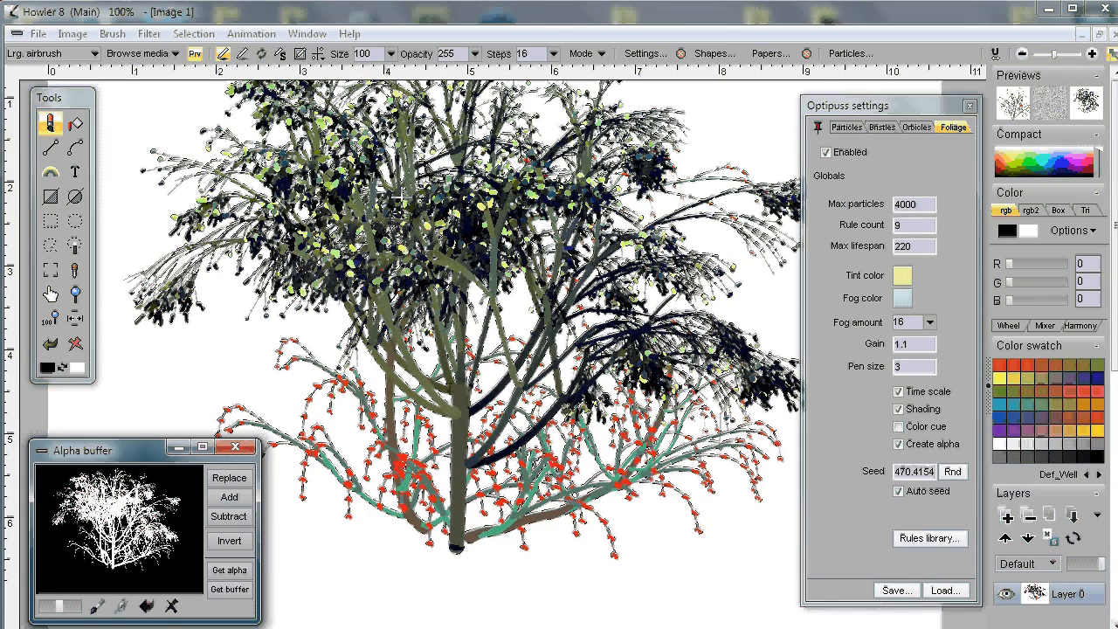
# Step: Move the Optipuss settings window off the canvas and use the selected tree and plants as the brush
pyautogui.moveTo(901, 107); pyautogui.dragTo(1116, 141)
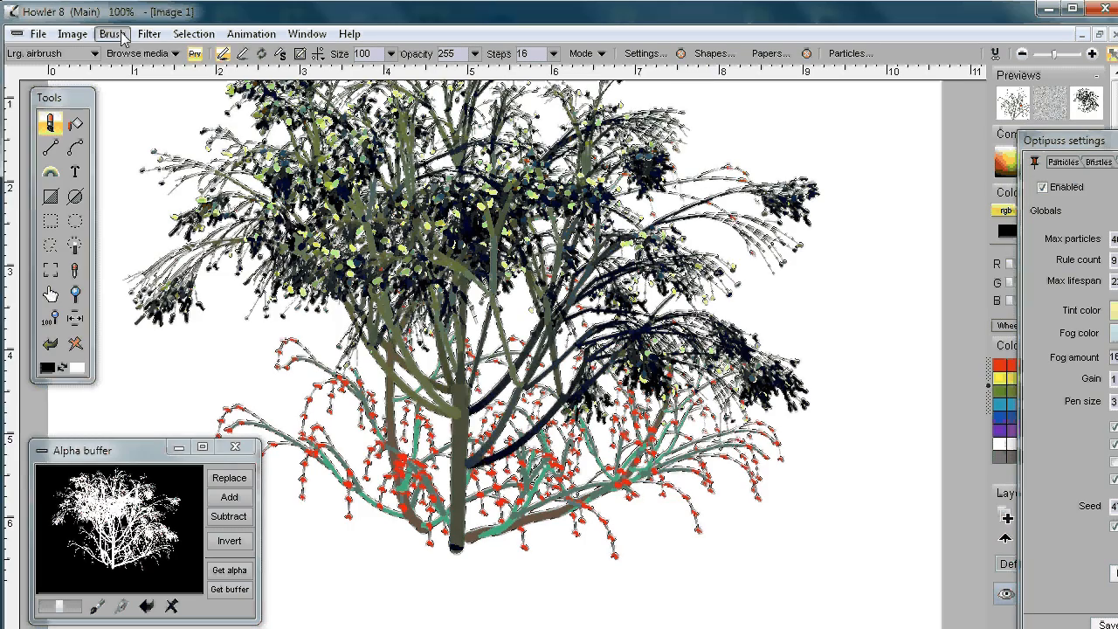
pyautogui.click(112, 33)
pyautogui.click(125, 55)
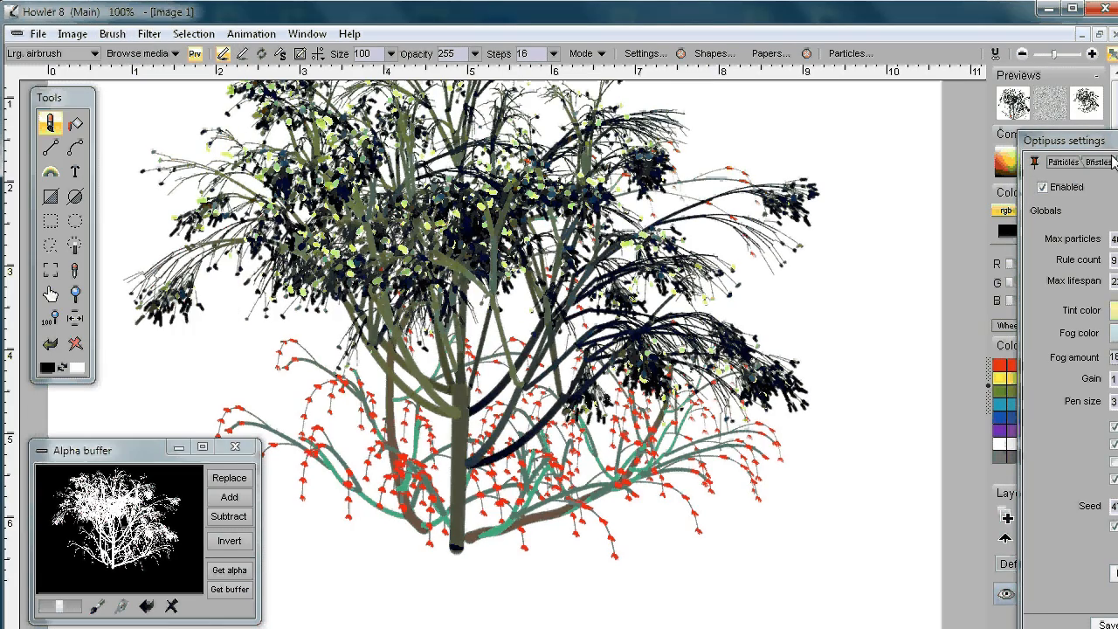
# Step: Disable foliage painting and move the Optipuss settings window clear of the tree
pyautogui.click(1041, 188)
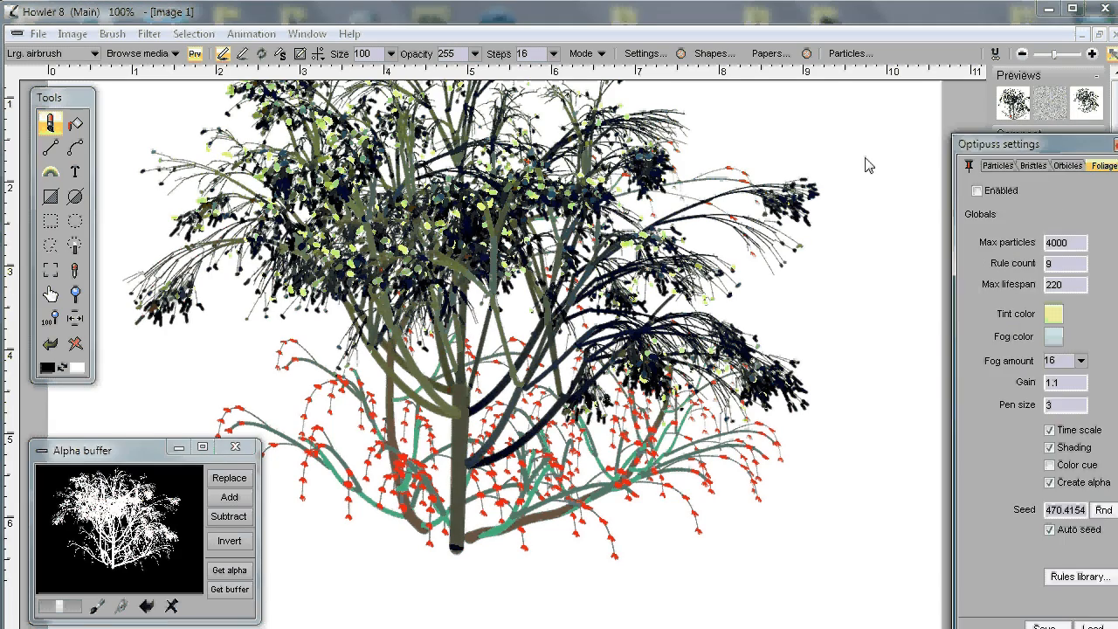
pyautogui.moveTo(865, 165); pyautogui.dragTo(812, 536)
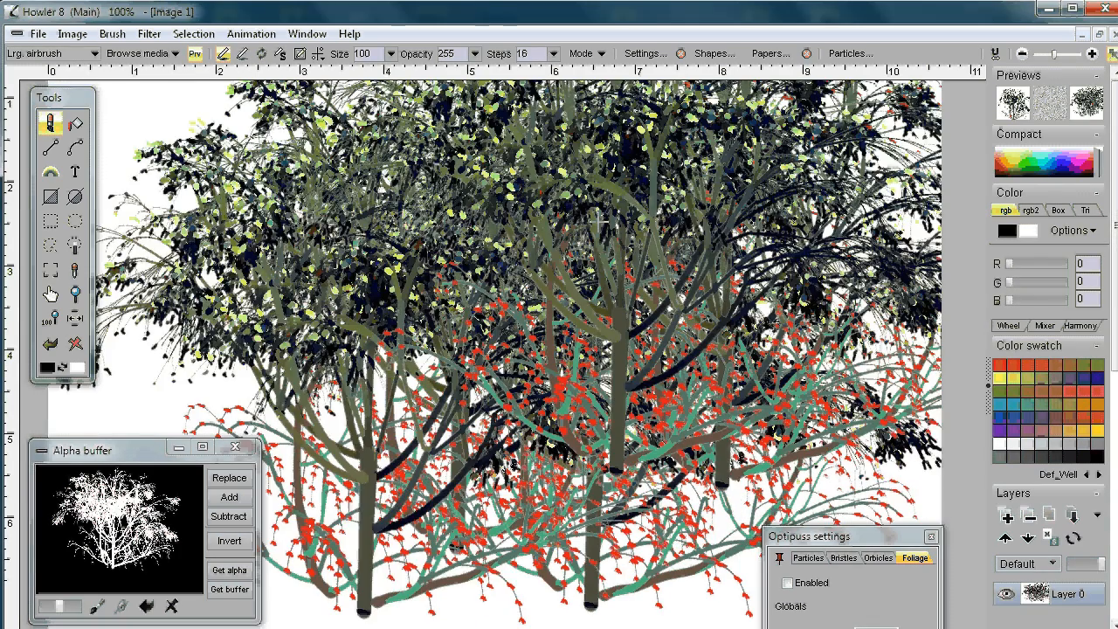
# Step: Stamp several overlapping copies of the combined tree-and-plants brush across the canvas and undo them
pyautogui.click(224, 185)
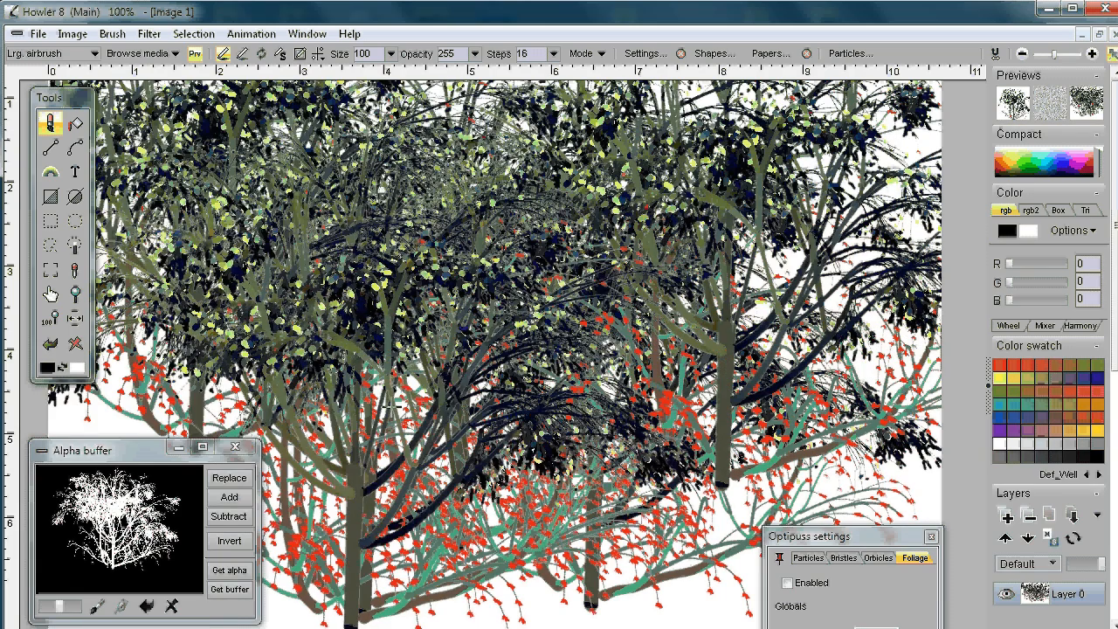
pyautogui.click(396, 443)
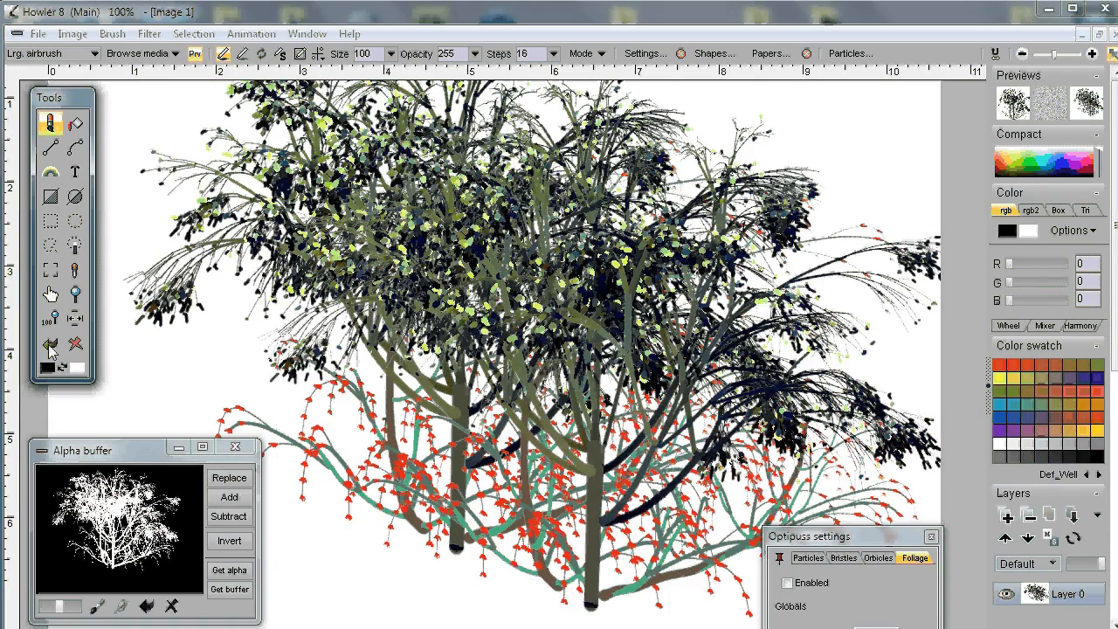
pyautogui.click(49, 348)
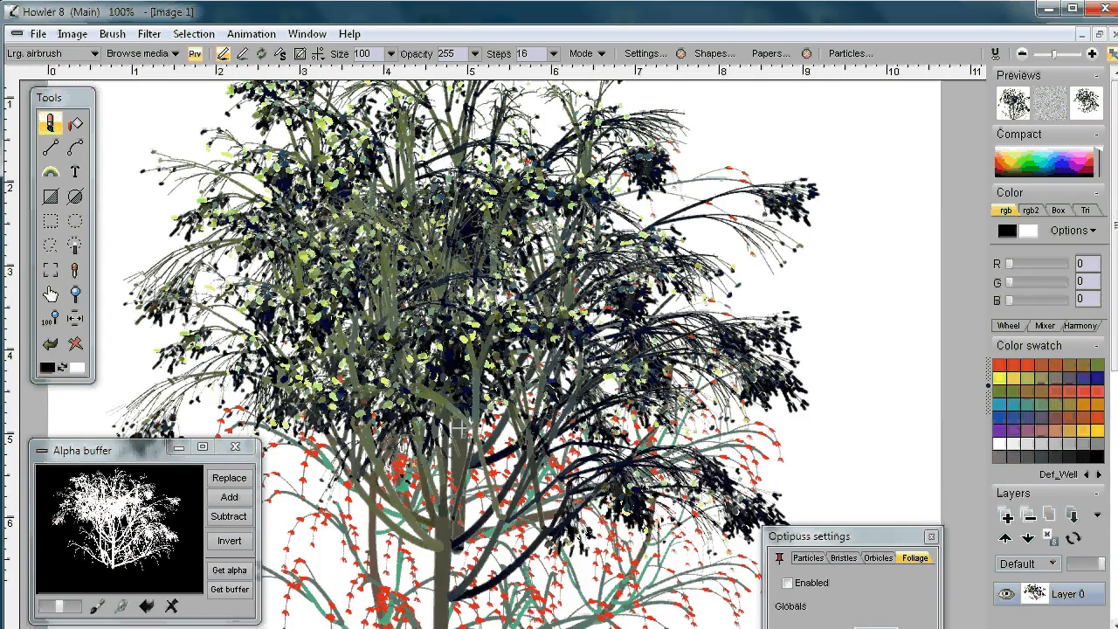
# Step: Return to the single-pixel brush and add the stored plant alpha from the alpha buffer to the selection
pyautogui.press('.')
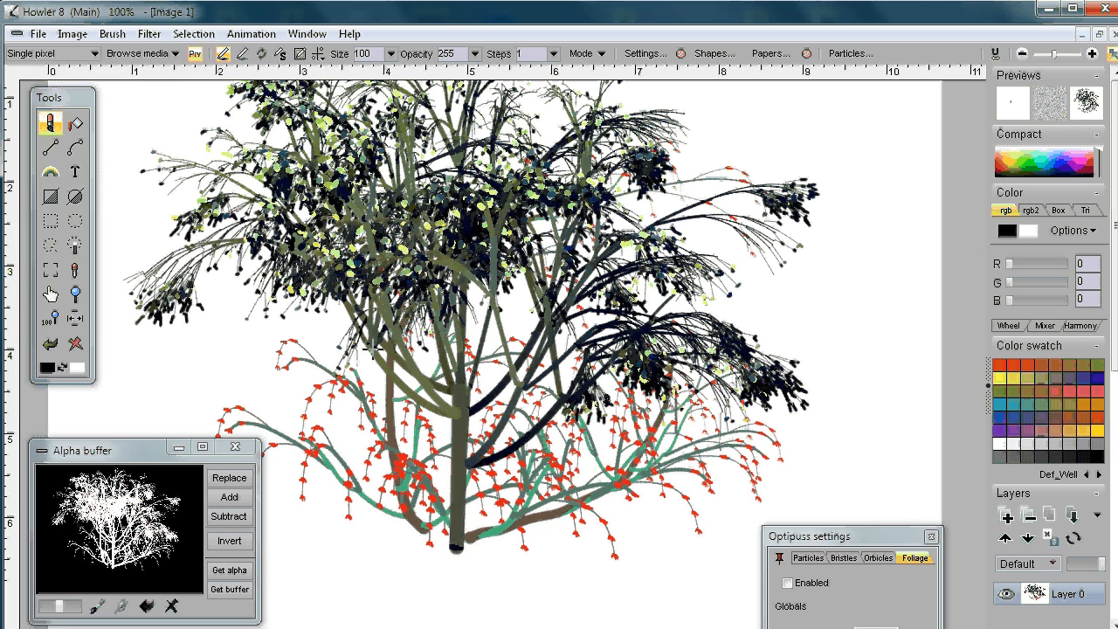
pyautogui.click(240, 491)
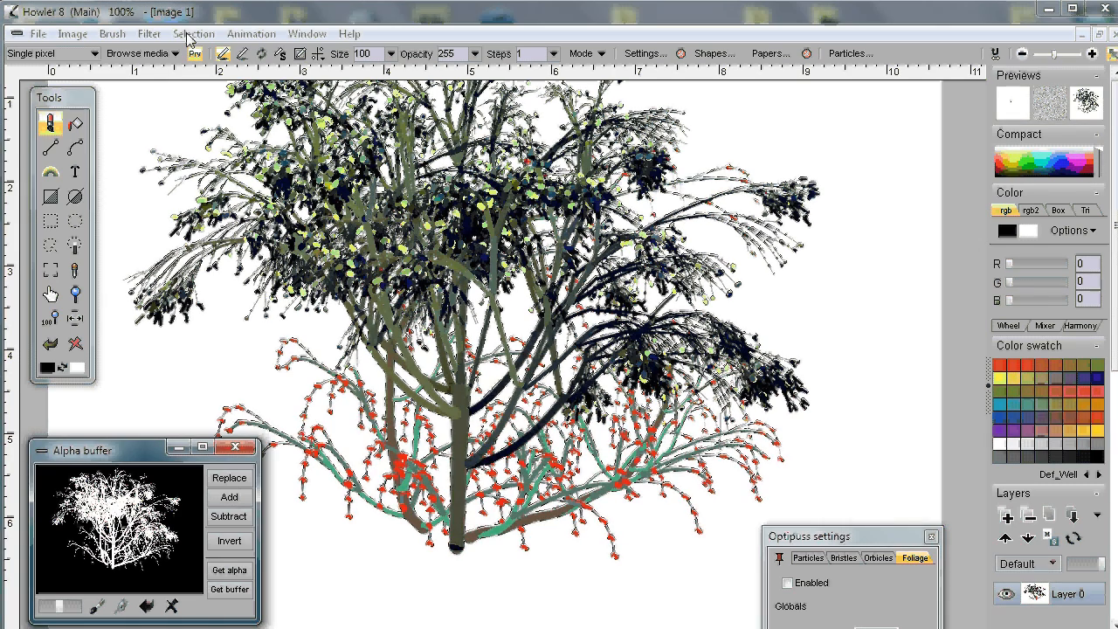
# Step: Turn on the alpha overlay to examine the selection's edges around the tree and both plants
pyautogui.click(193, 33)
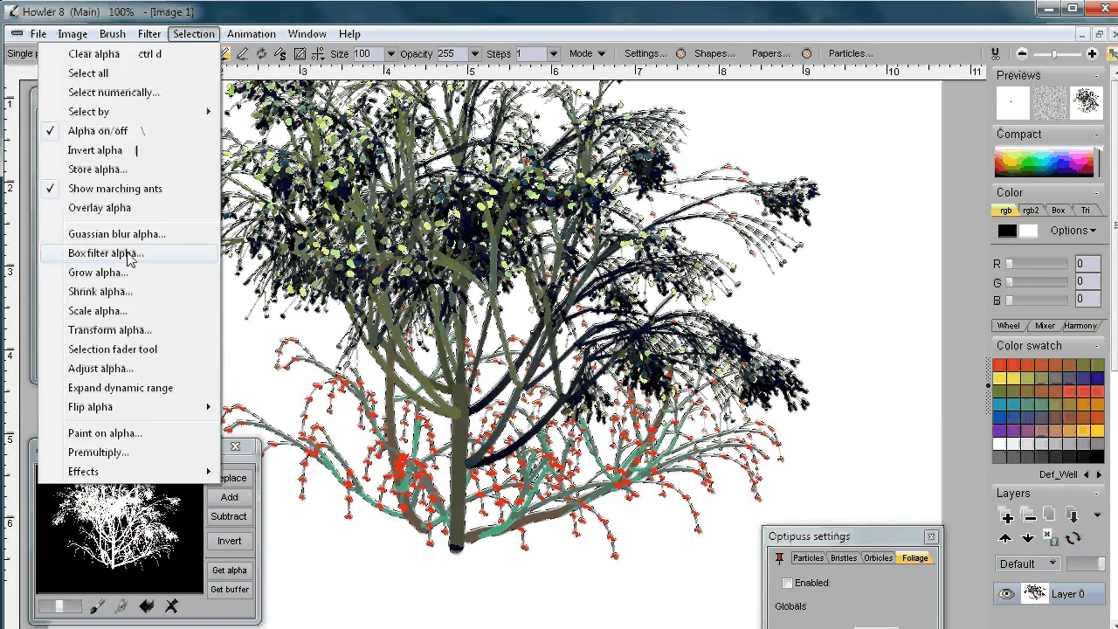
pyautogui.click(99, 209)
pyautogui.scroll(2, 376, 295)
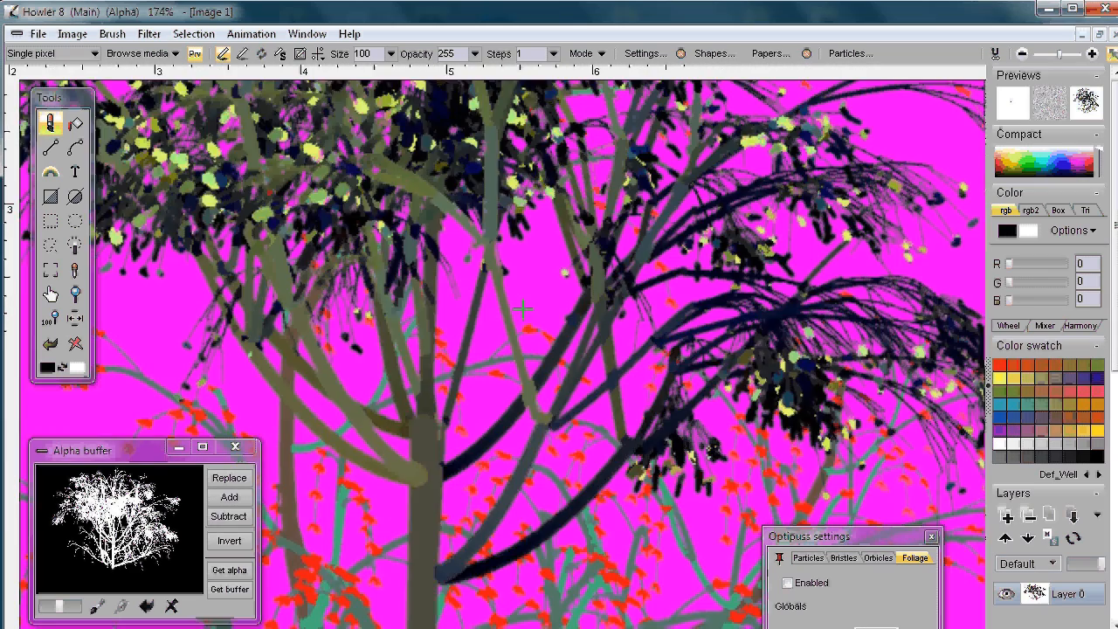
pyautogui.scroll(-3, 377, 294)
pyautogui.moveTo(428, 206); pyautogui.dragTo(472, 228)
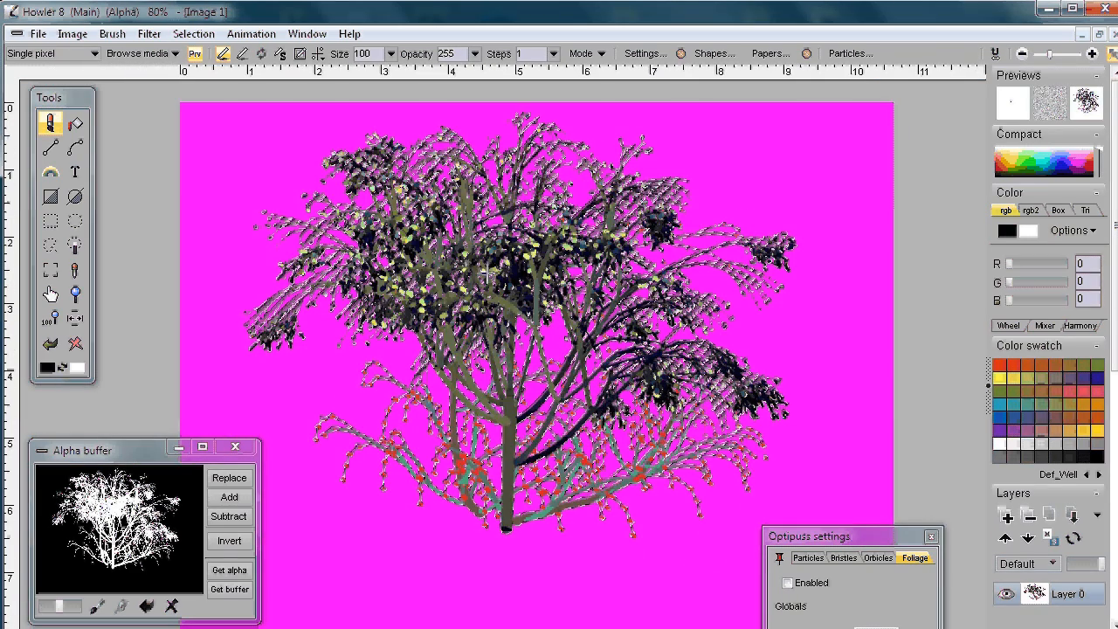